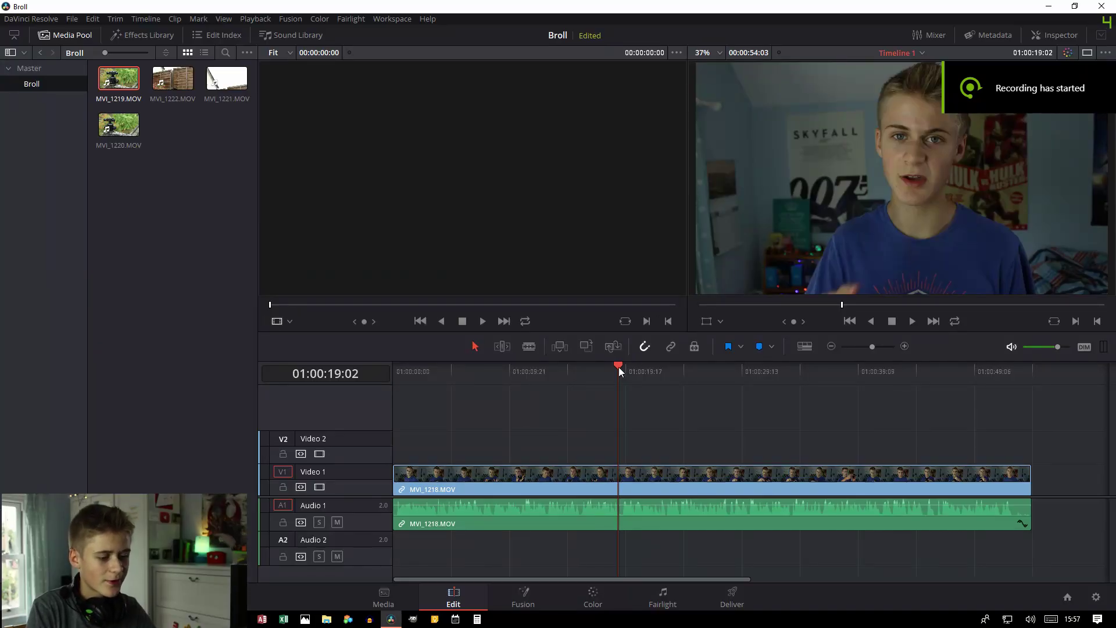
left_click_drag(618, 368, 389, 375)
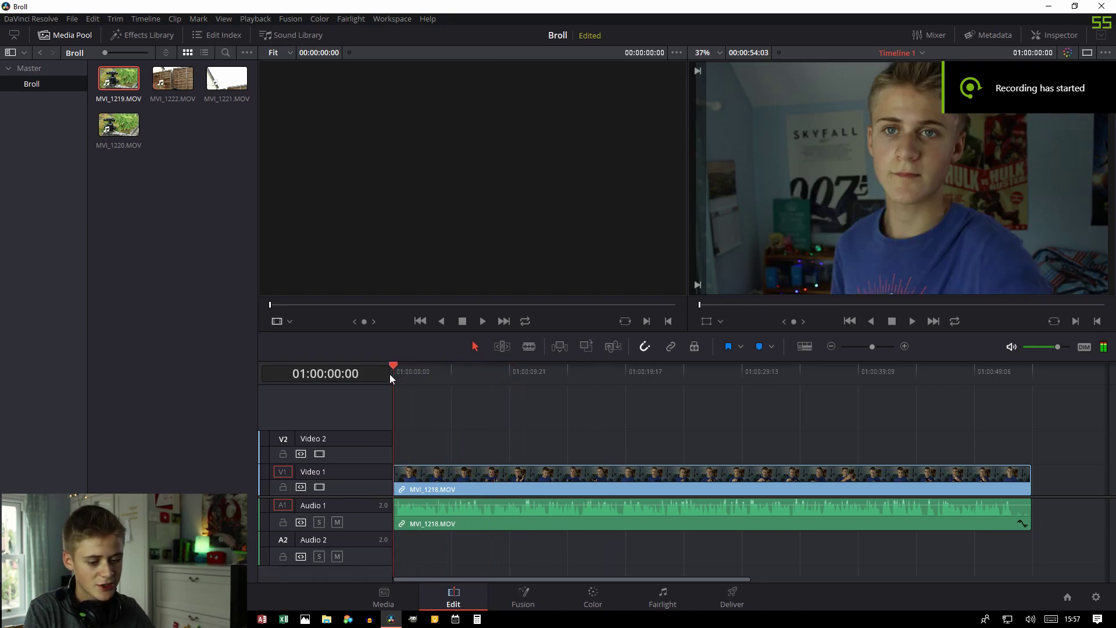
left_click(515, 367)
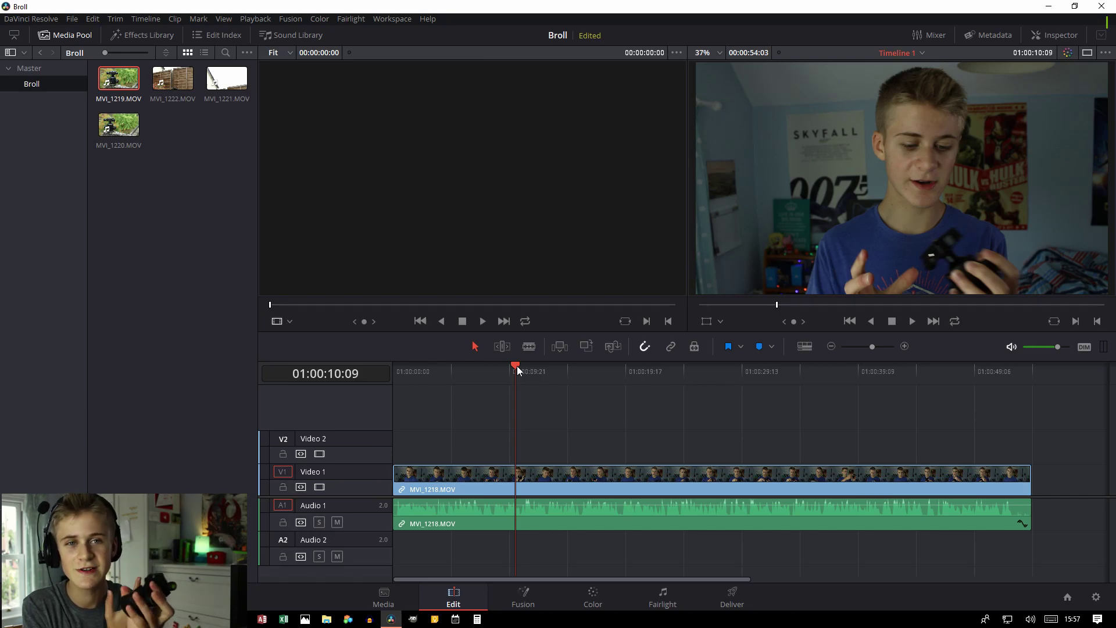
key("space")
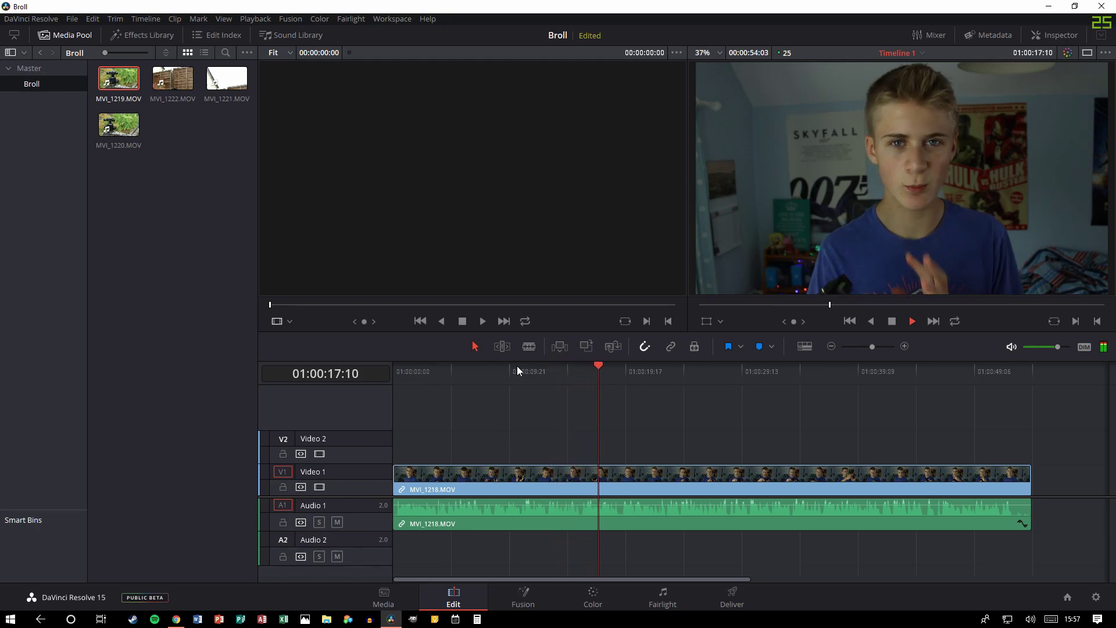
key("space")
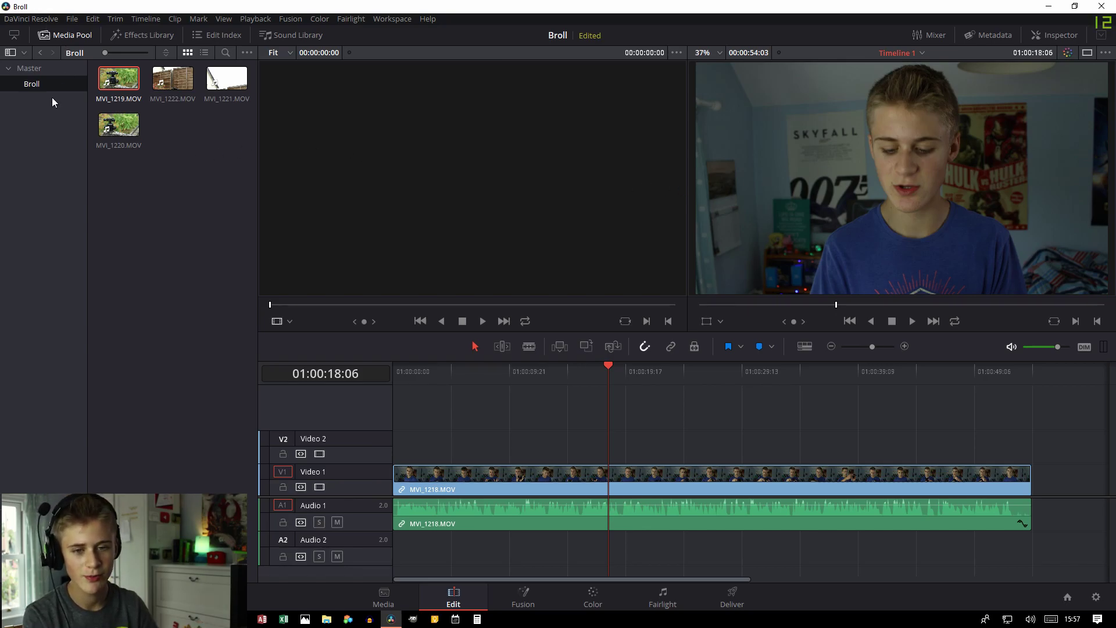
Load MVI_1219.MOV into the source viewer and scrub through its footage.
double_click(110, 82)
left_click_drag(111, 82, 416, 235)
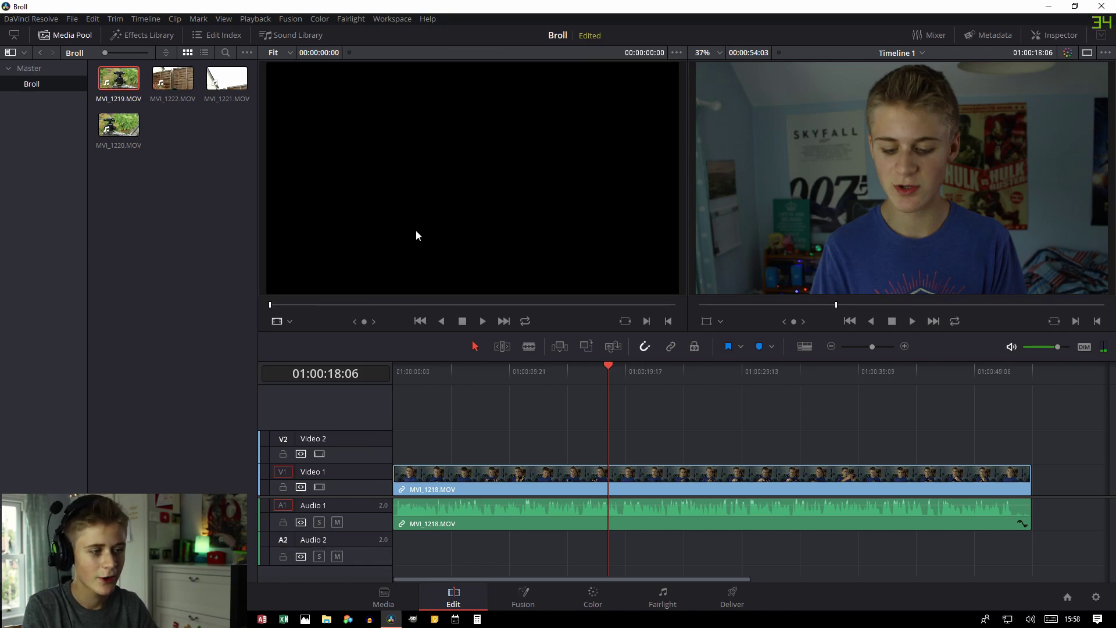
double_click(128, 91)
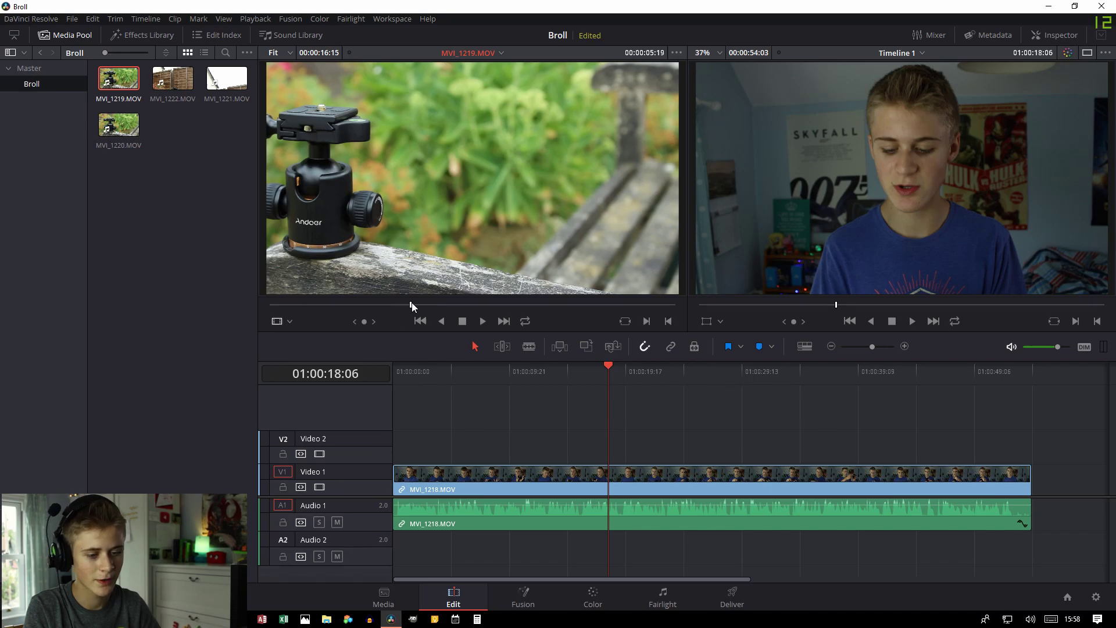
left_click_drag(403, 306, 363, 306)
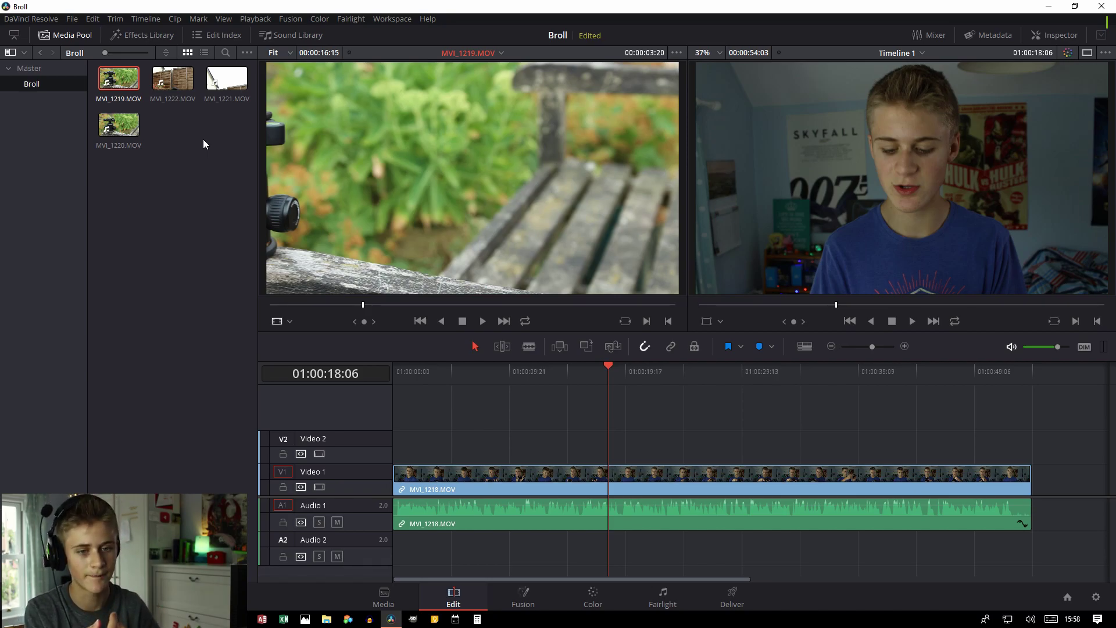
Place MVI_1220.MOV on Video 2 above the talking head at 01:00:18:06, then stop playback.
left_click(117, 128)
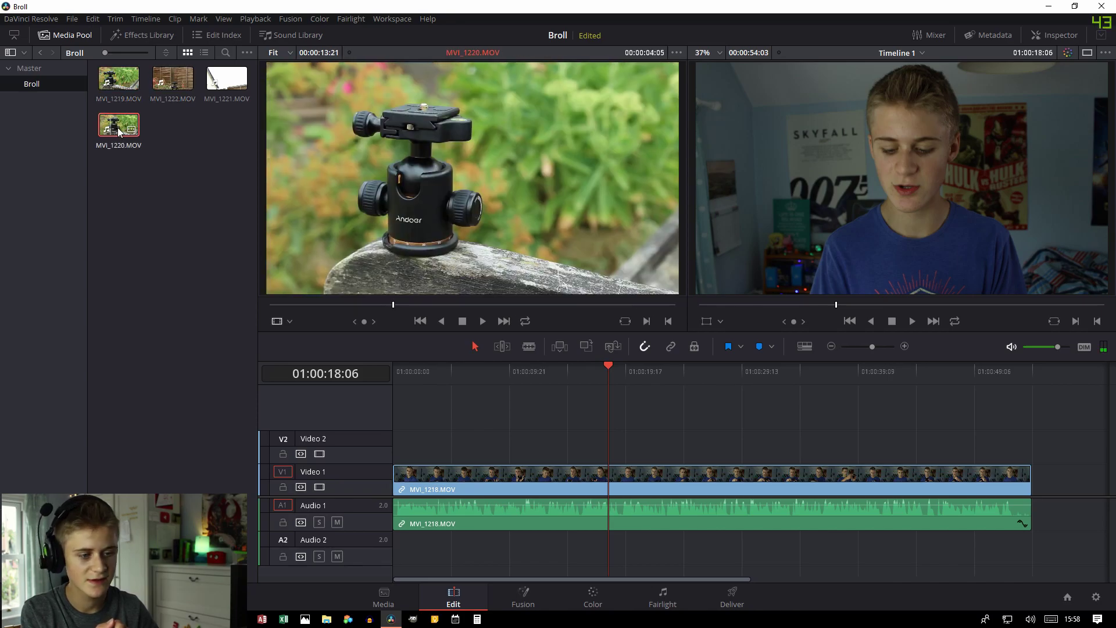
key("F12")
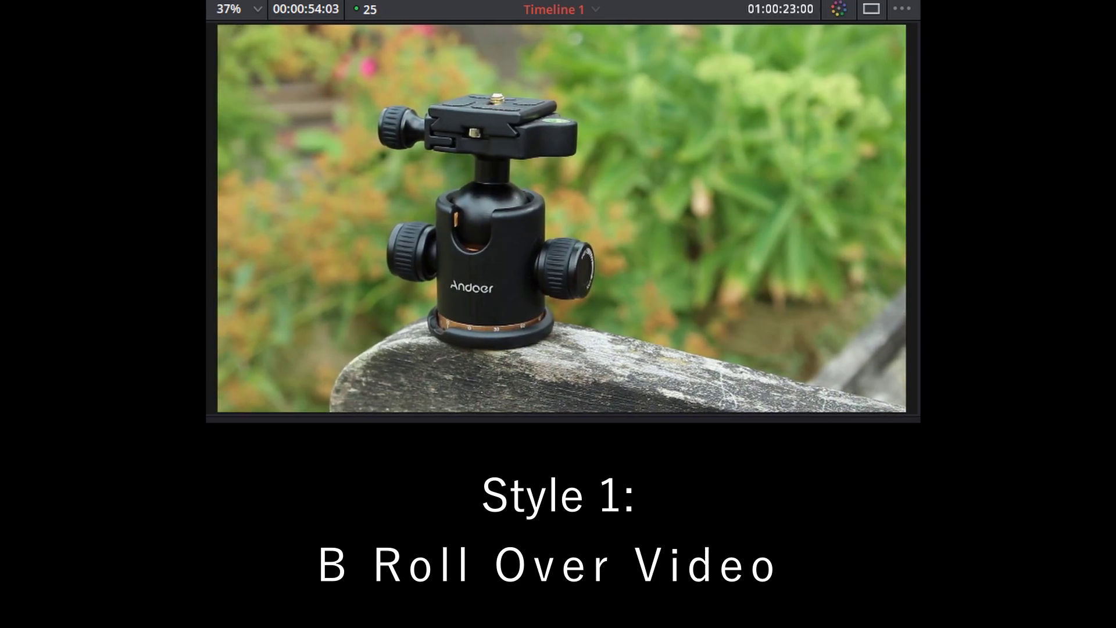
left_click(545, 458)
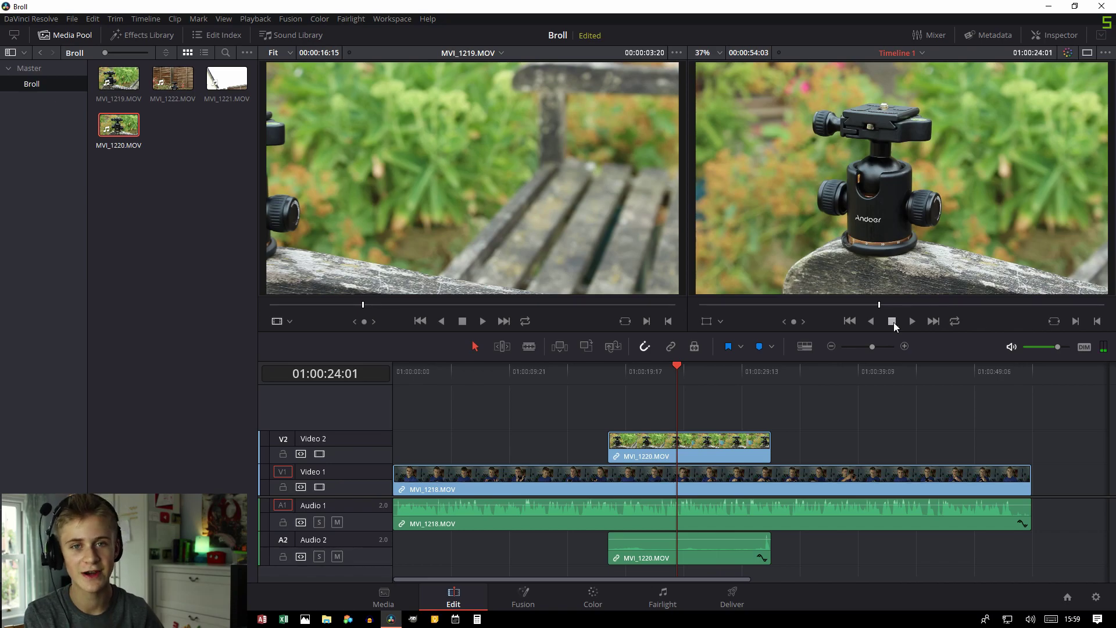
Undo the MVI_1220 overlay and blade MVI_1218.MOV at 01:00:24:08.
key("ctrl+z")
left_click(462, 369)
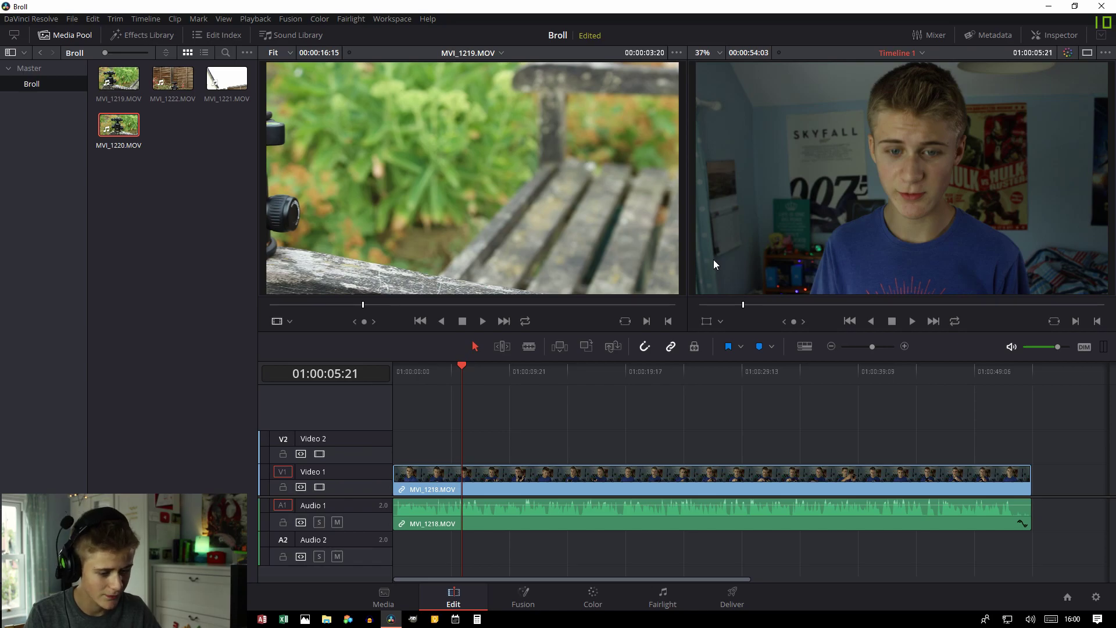
key("space")
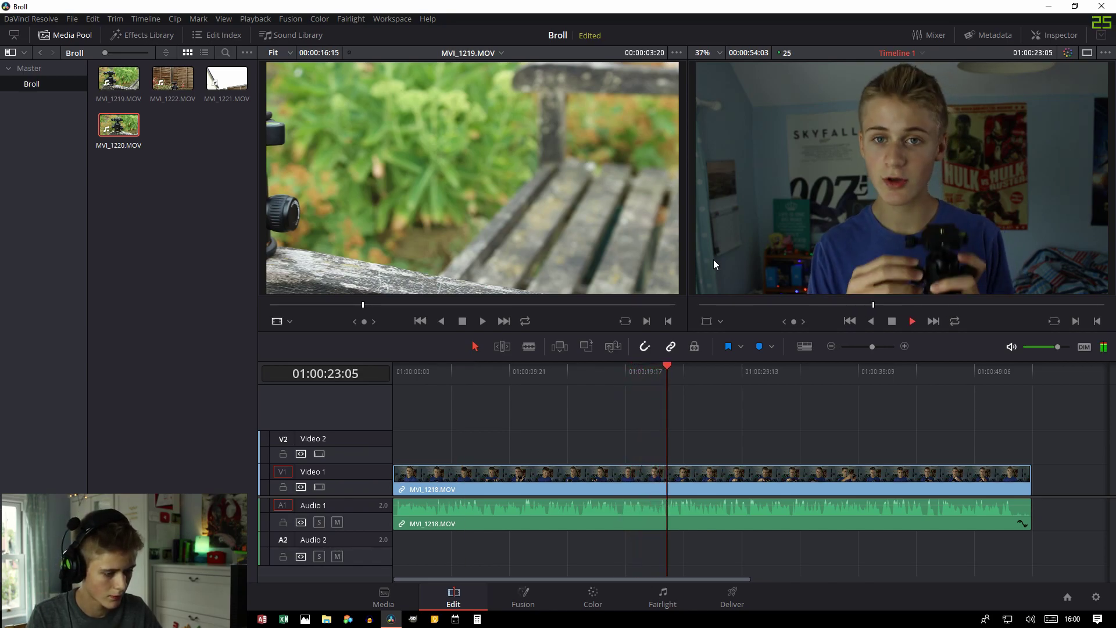
key("space")
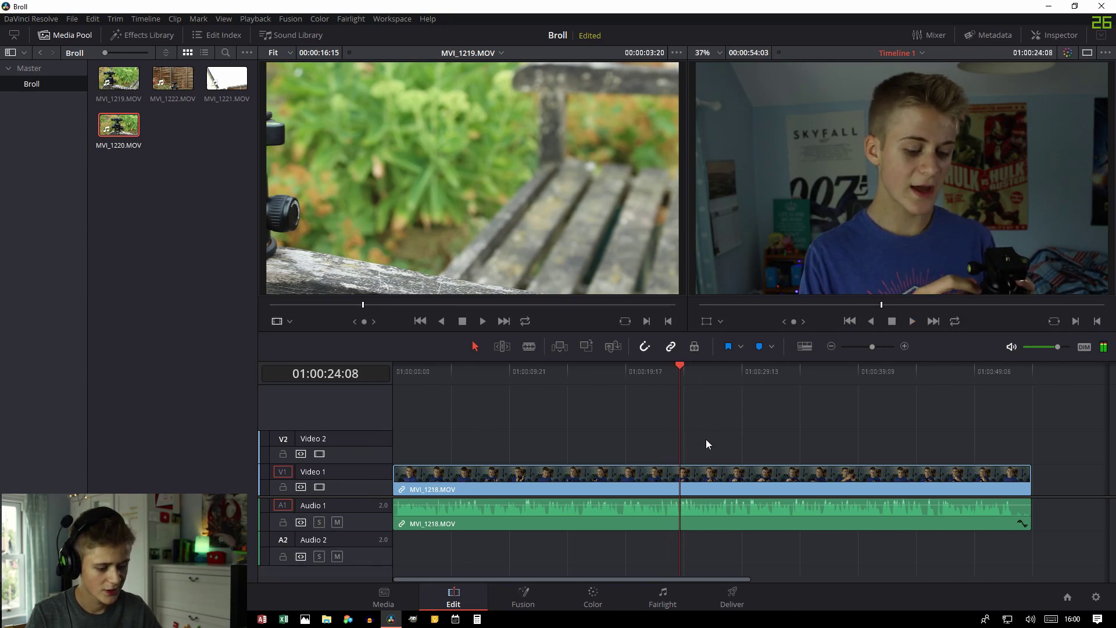
left_click(686, 478)
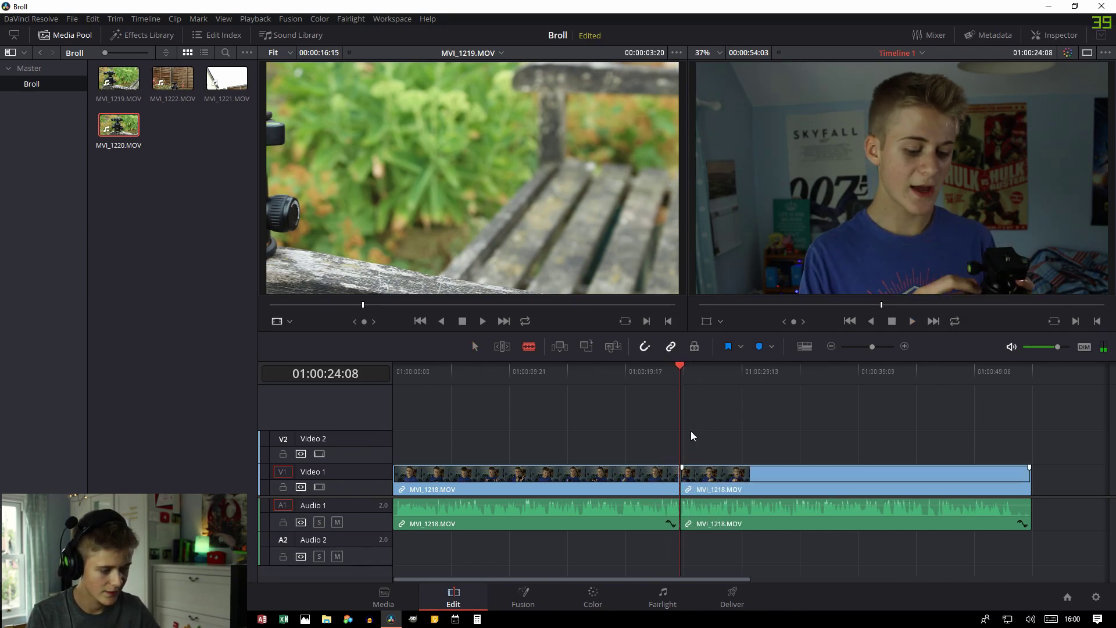
Slide the second half of MVI_1218.MOV right to open a gap.
key("a")
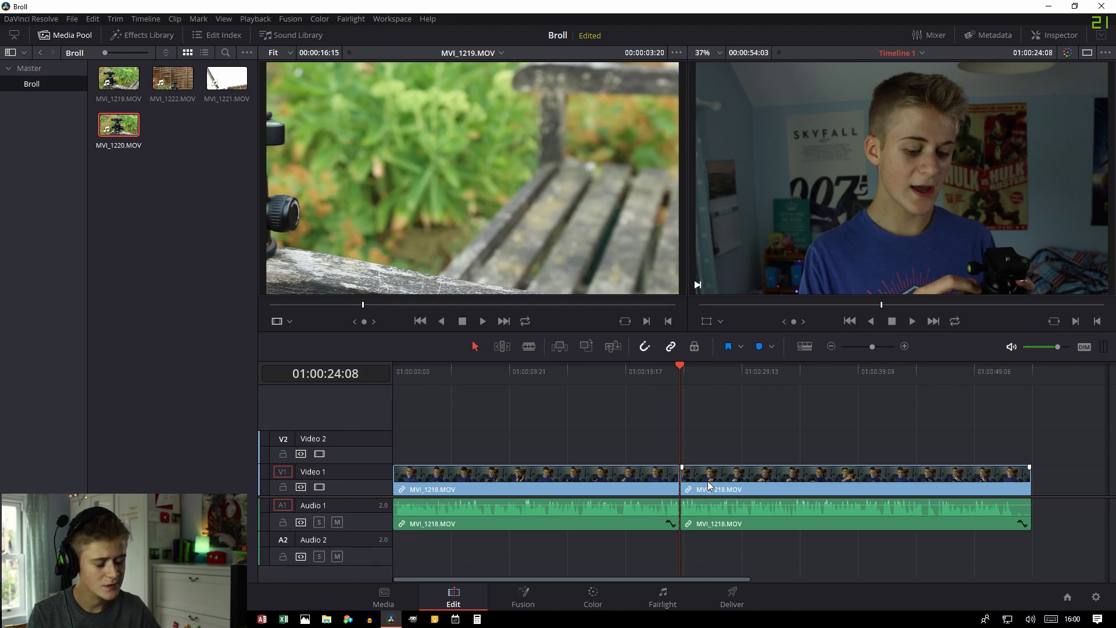
left_click_drag(709, 484, 729, 485)
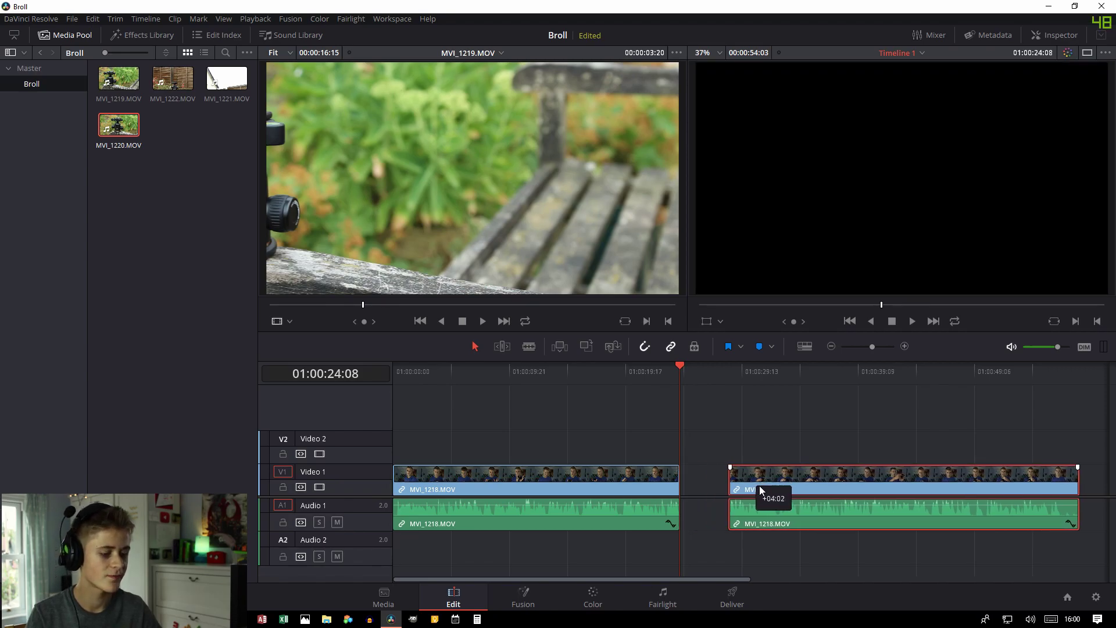
left_click_drag(759, 486, 710, 487)
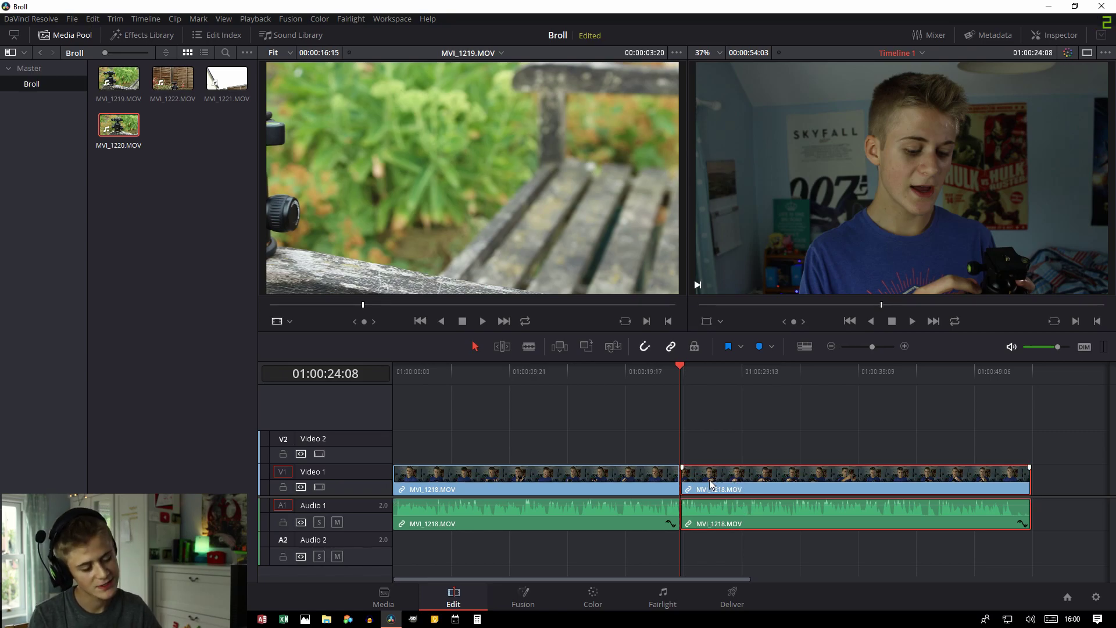
left_click_drag(710, 485, 816, 489)
Cut MVI_1222.MOV into the Video 1 gap, butting the second half of MVI_1218 against it.
left_click(172, 79)
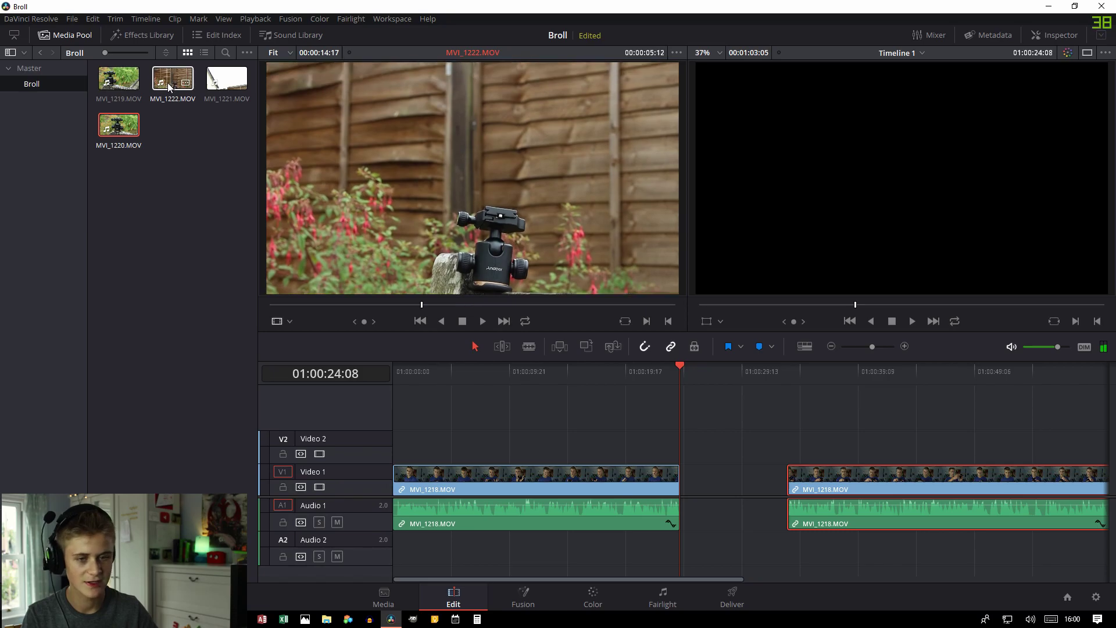
left_click_drag(172, 78, 656, 392)
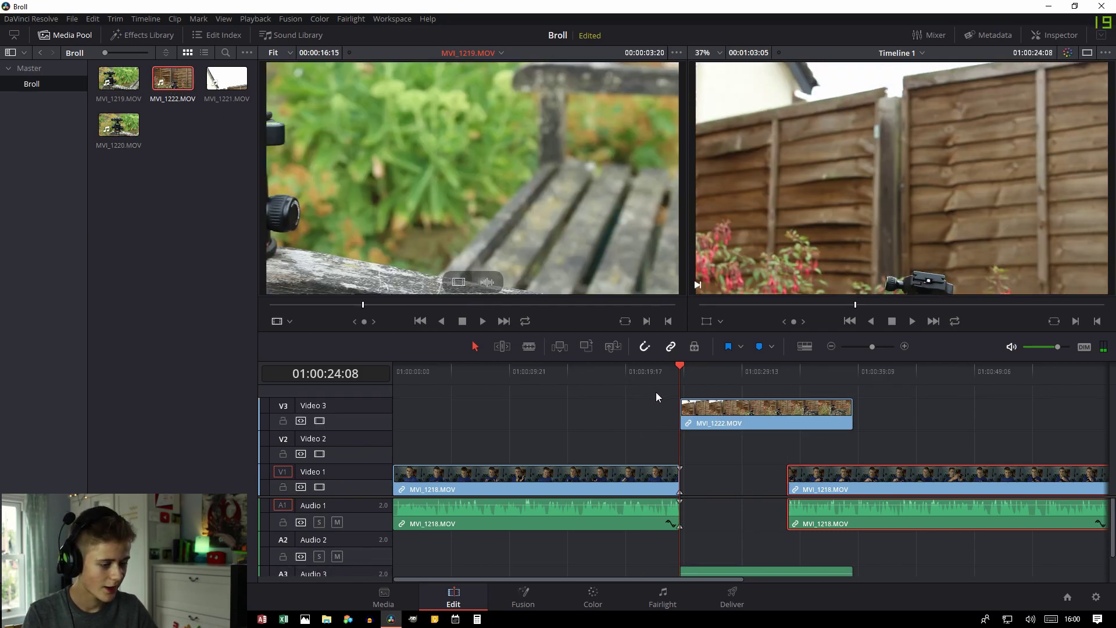
left_click_drag(835, 491, 902, 481)
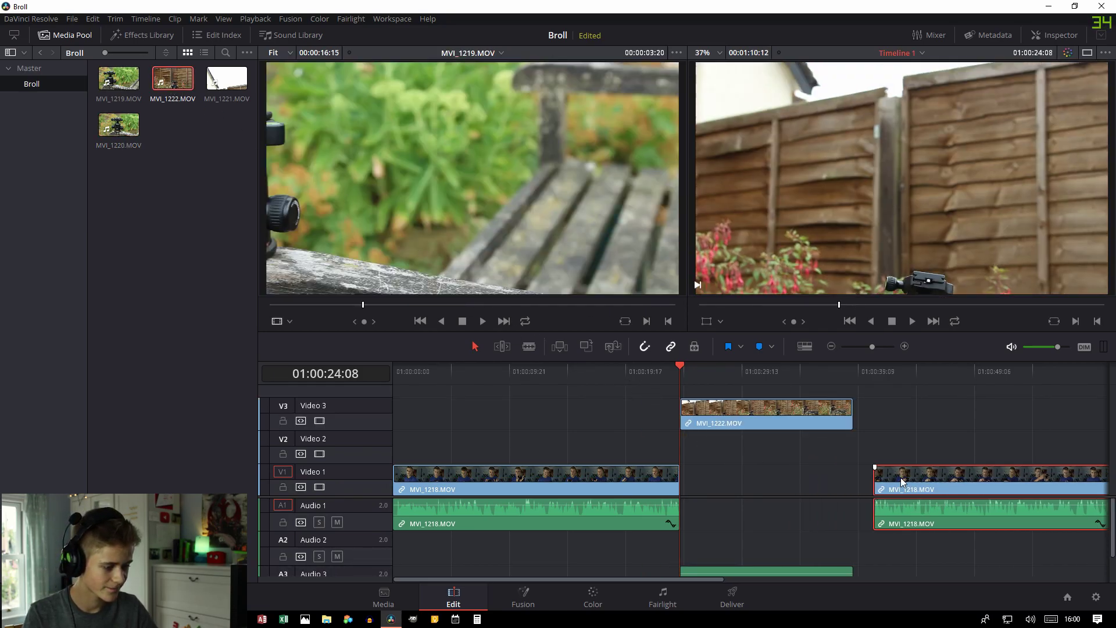
left_click_drag(785, 417, 785, 473)
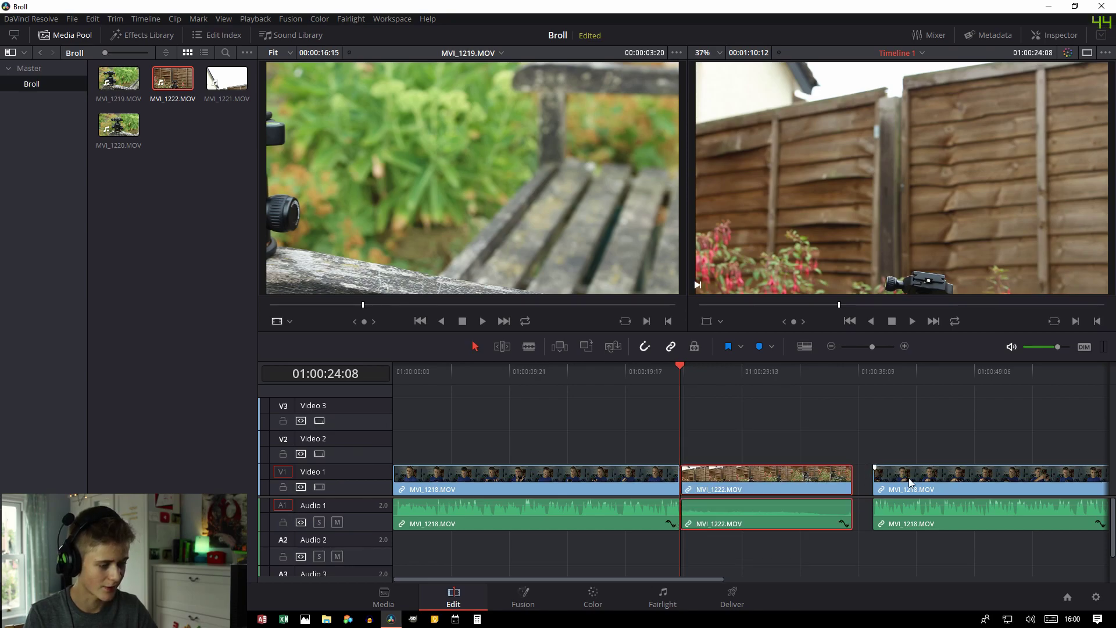
left_click_drag(871, 474, 854, 473)
left_click(668, 367)
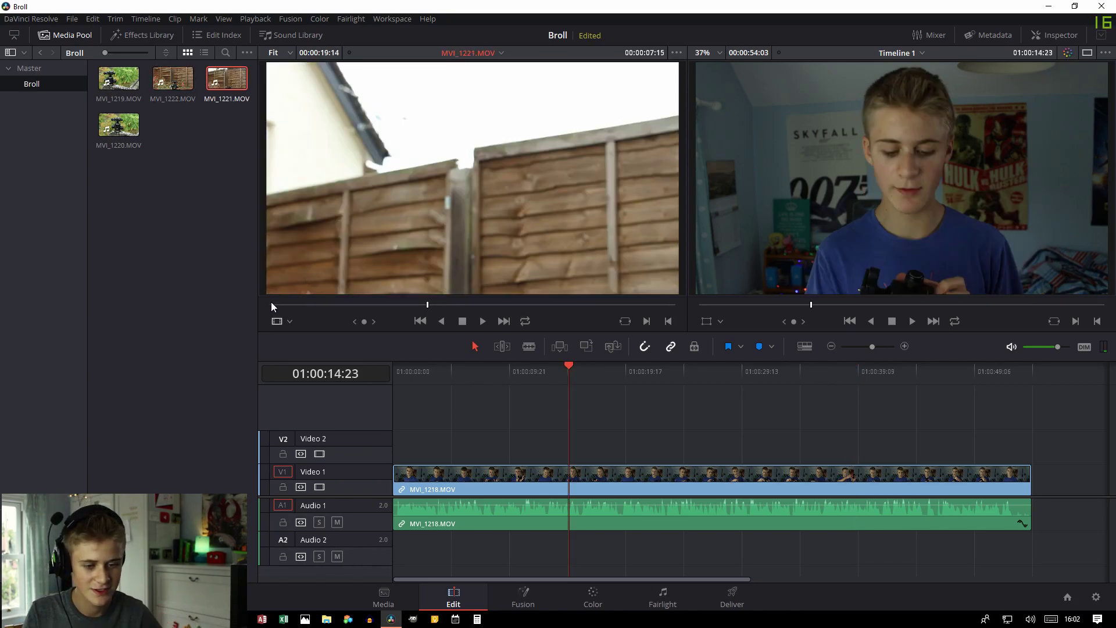
Mark in and out points on MVI_1221.MOV around a 00:00:04:10 tripod-head shot.
left_click(271, 304)
key("space")
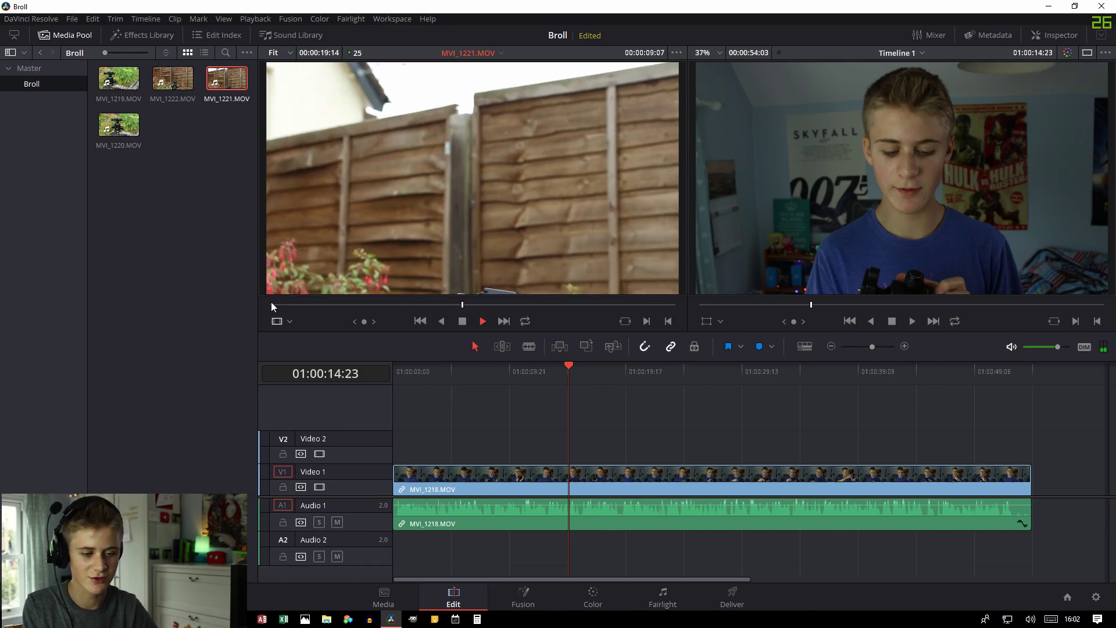
key("space")
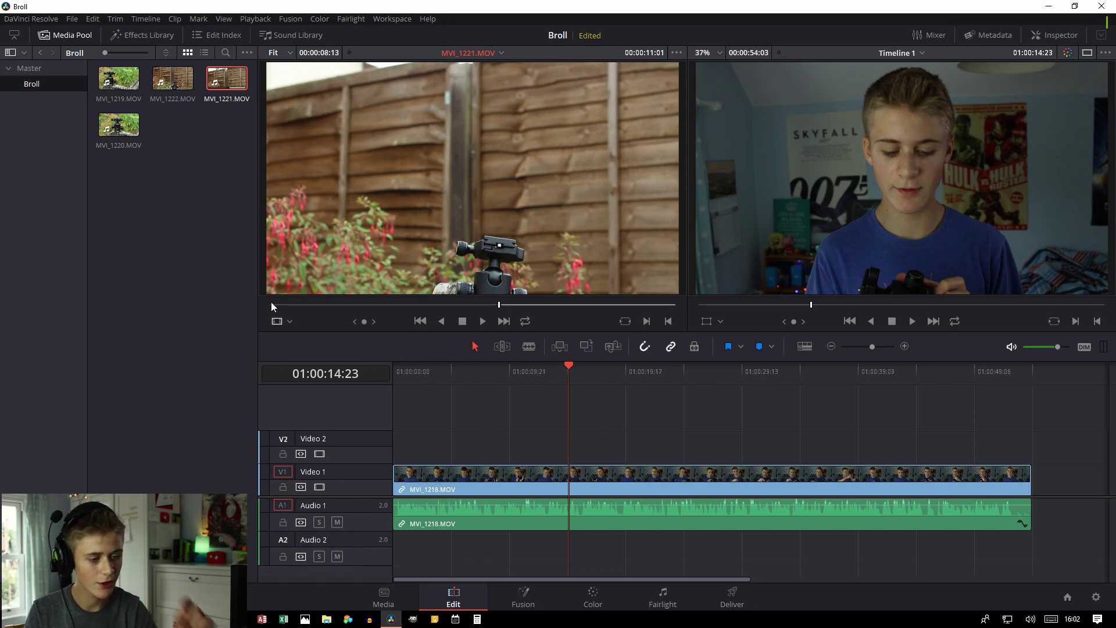
left_click(646, 322)
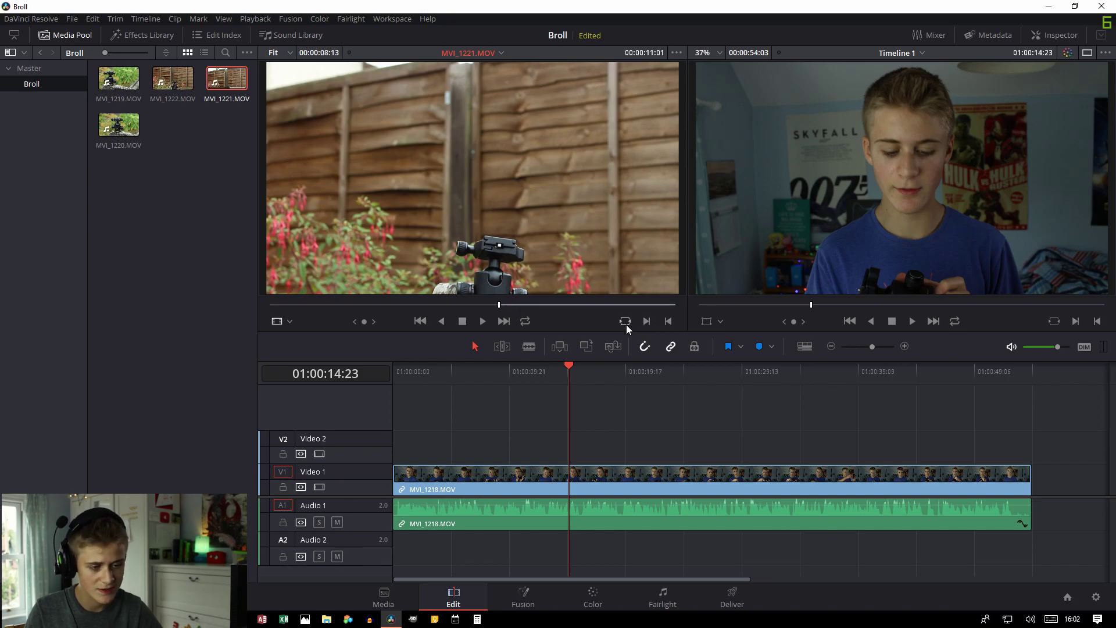
key("space")
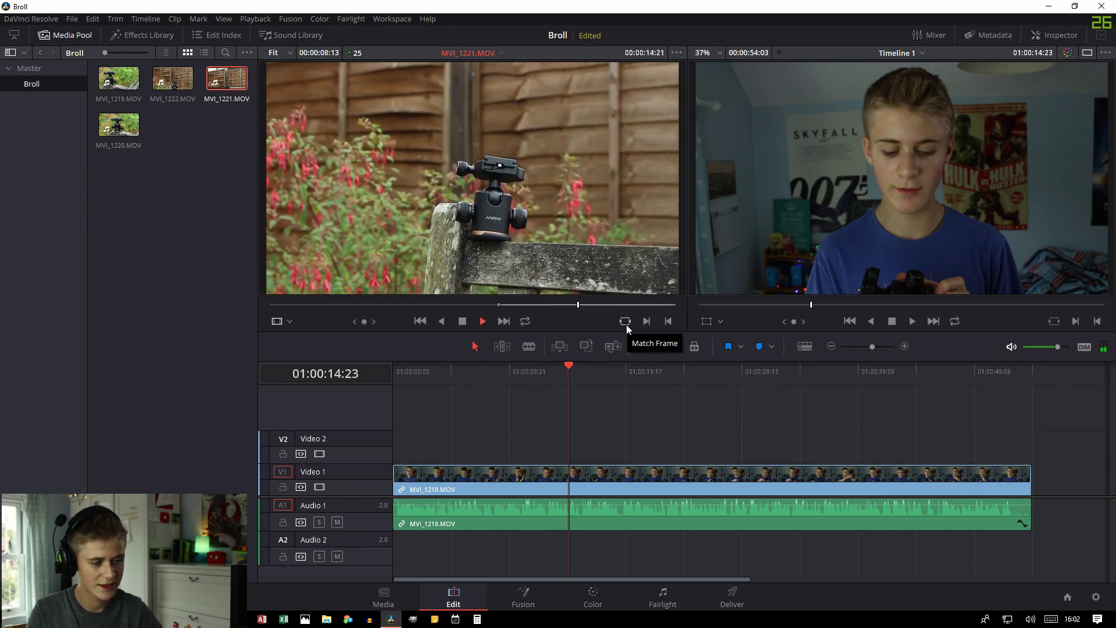
key("space")
key("o")
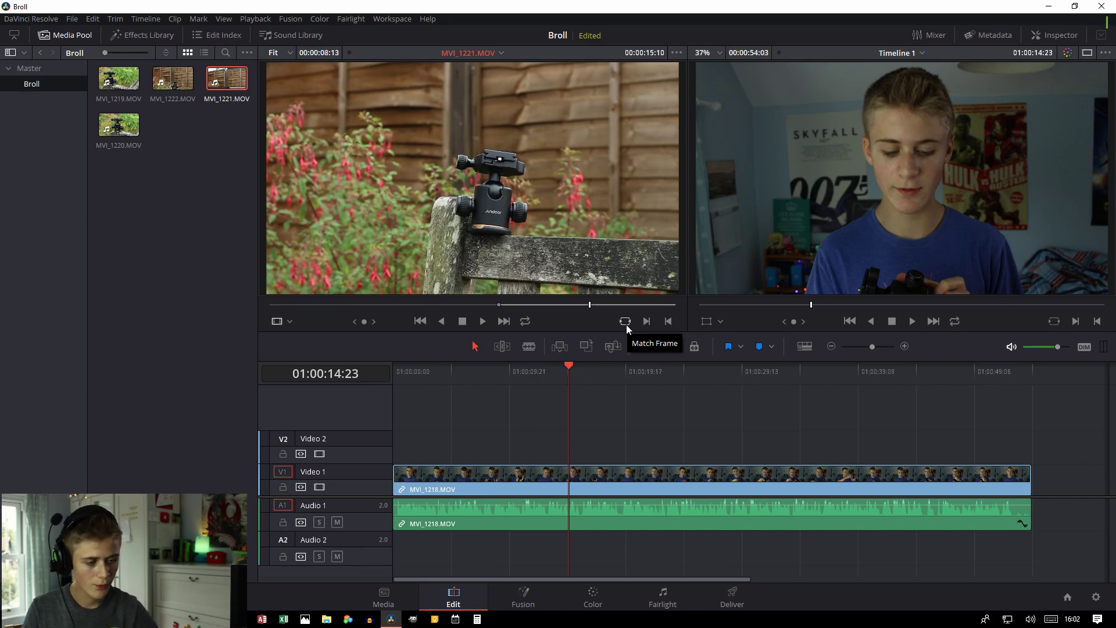
Preview the marked MVI_1221.MOV range from its in point.
left_click(667, 321)
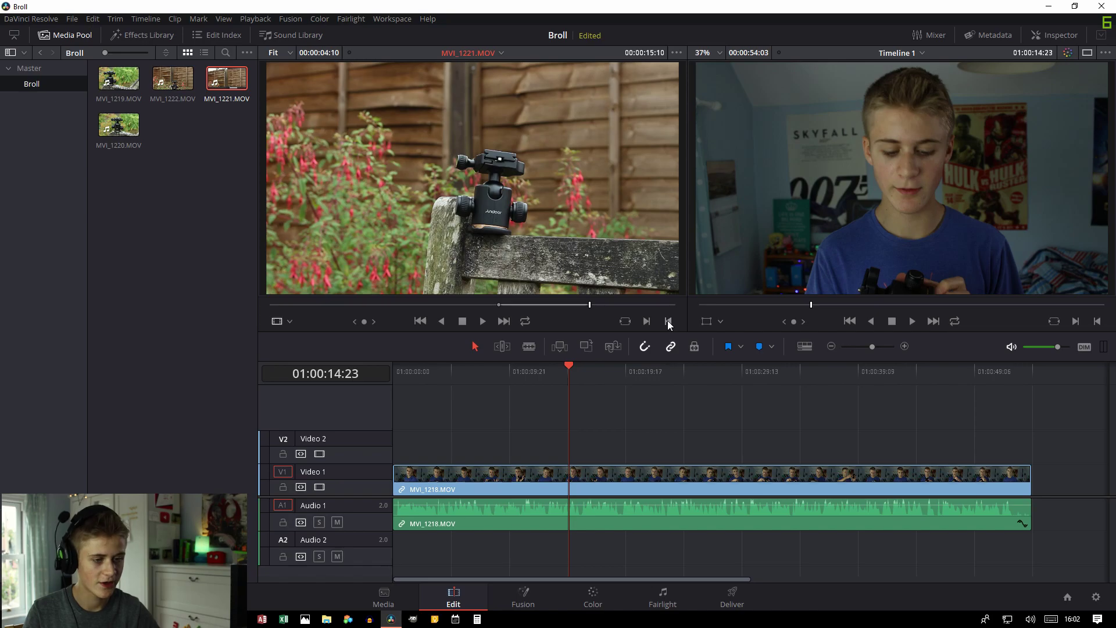
key("space")
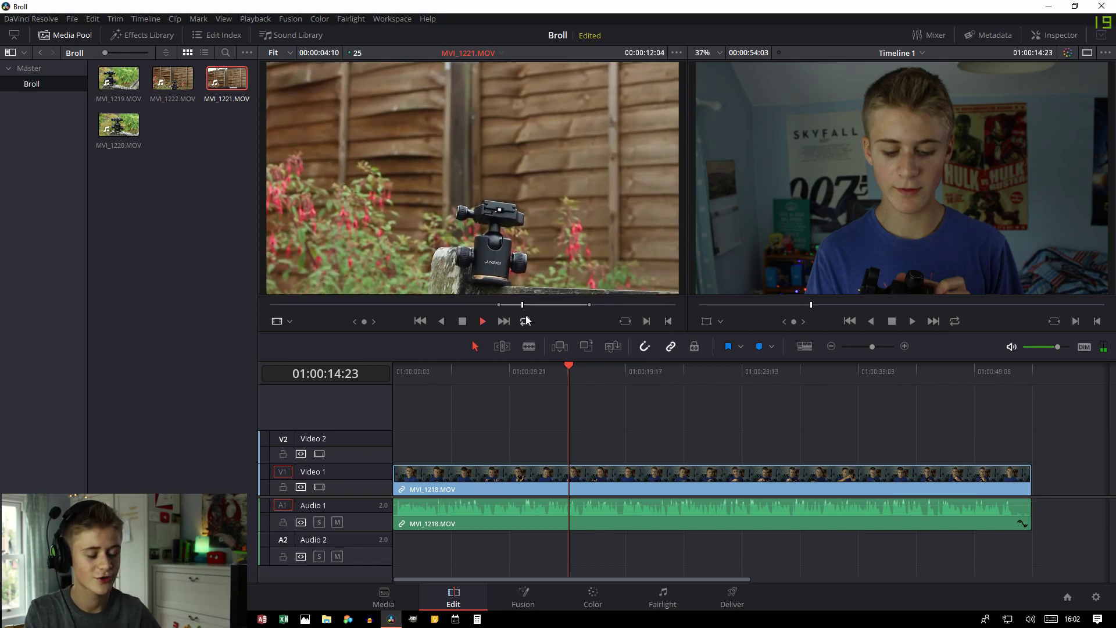
key("space")
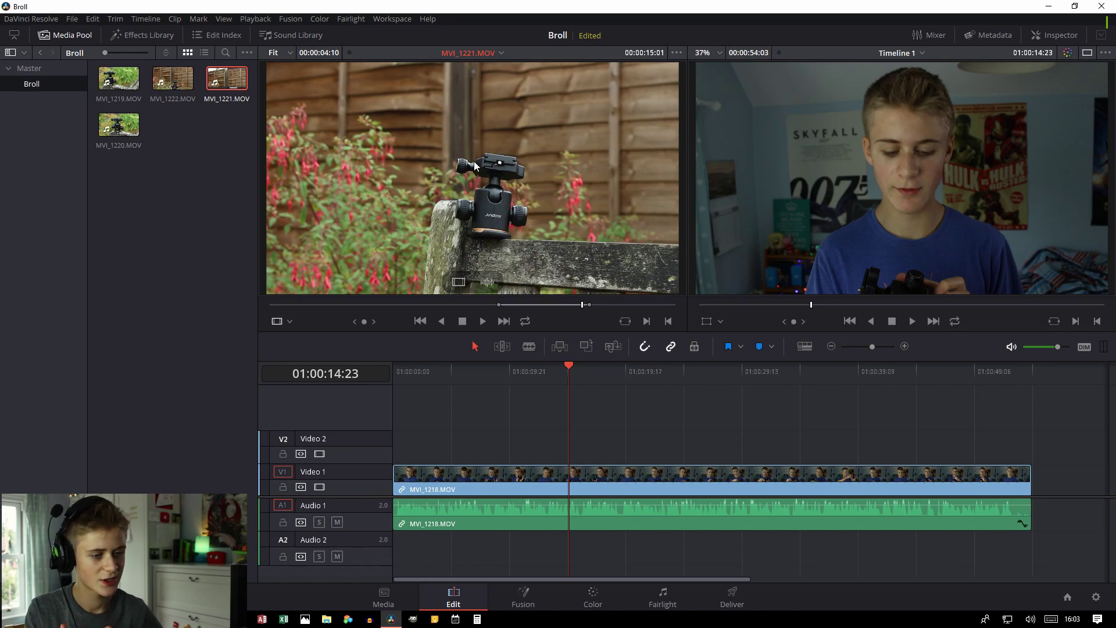
left_click_drag(471, 160, 573, 447)
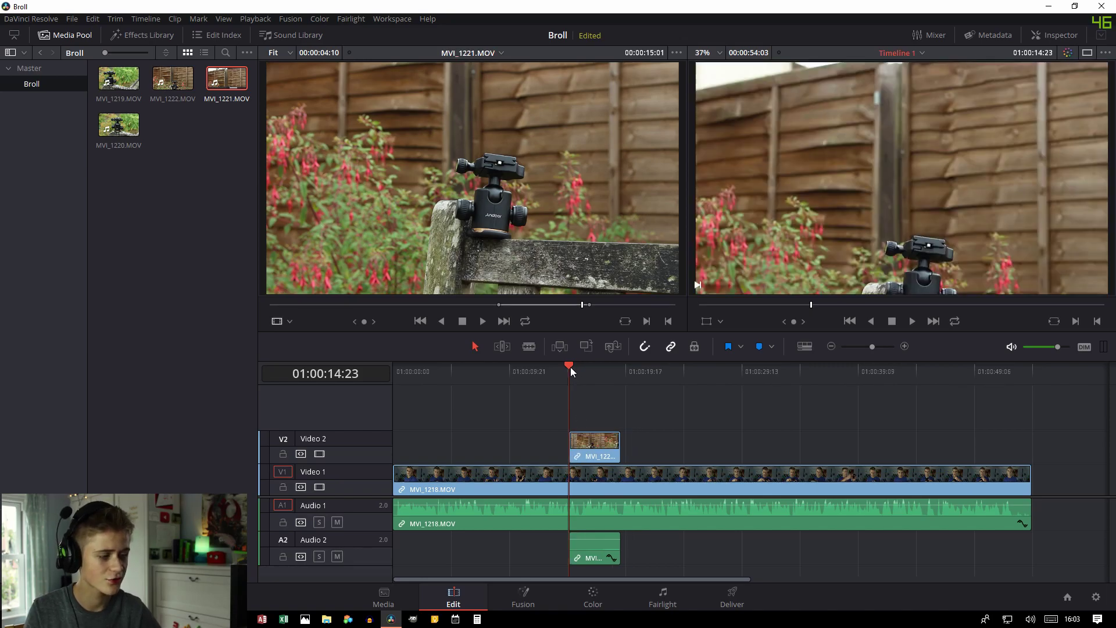
key("space")
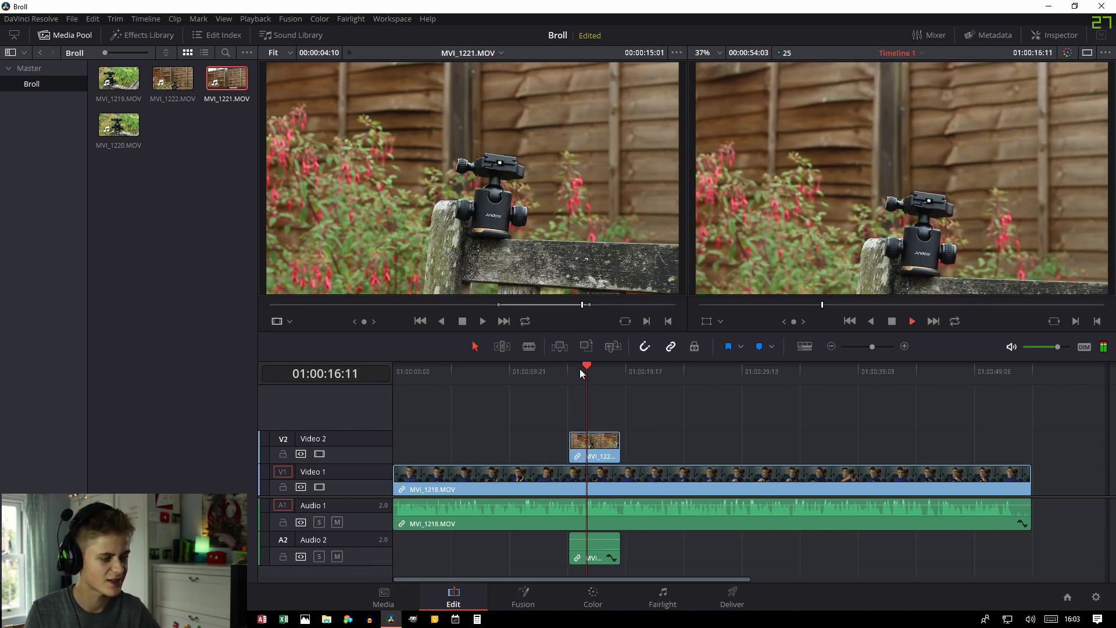
key("space")
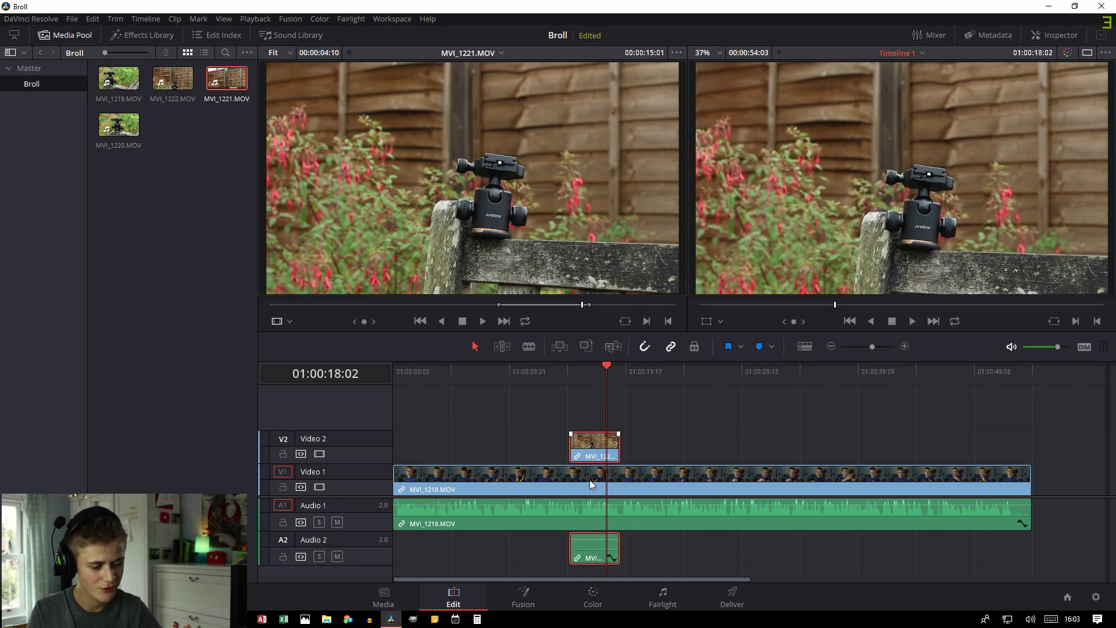
key("Delete")
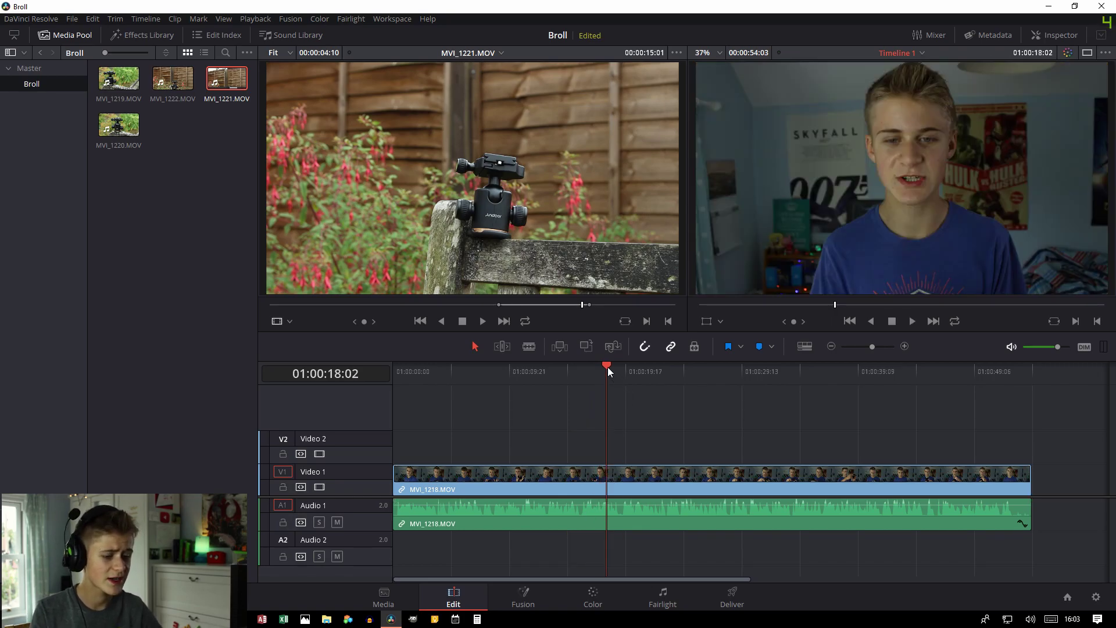
left_click_drag(608, 367, 582, 369)
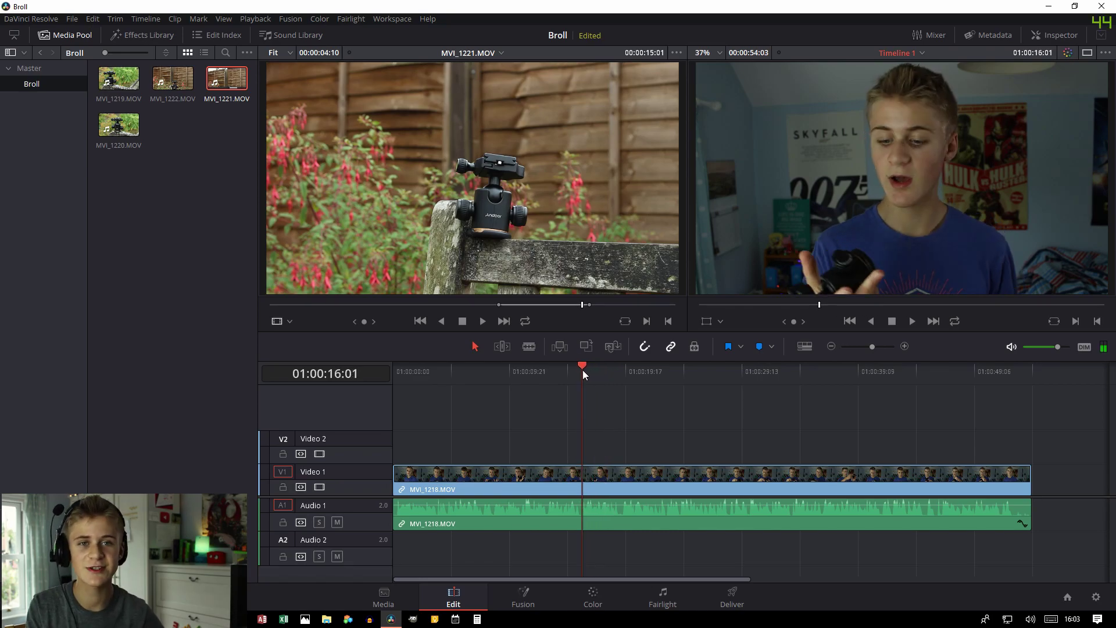
mouse_move(454, 284)
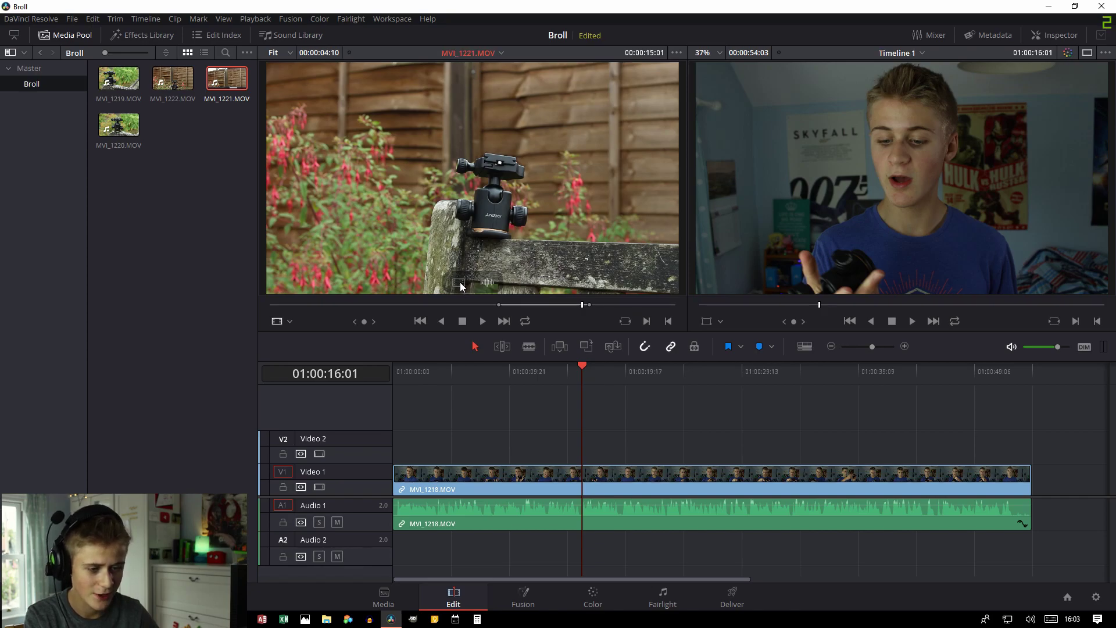
Add the B-roll's video only on Video 2, delete it, then add its audio only onto Audio 2.
left_click_drag(459, 283, 587, 444)
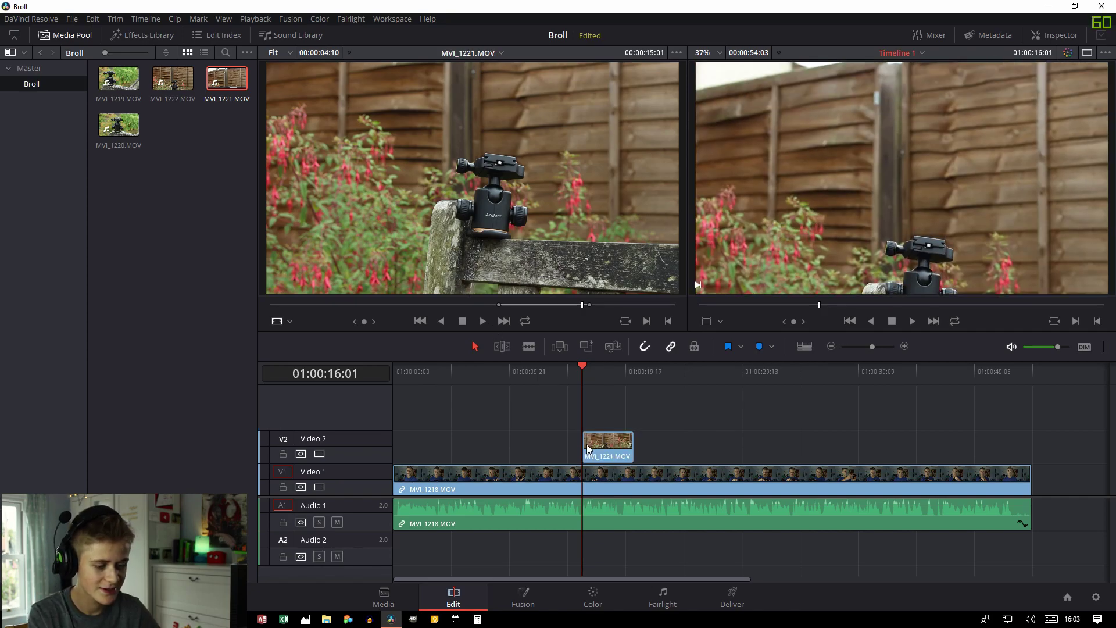
left_click_drag(579, 365, 621, 369)
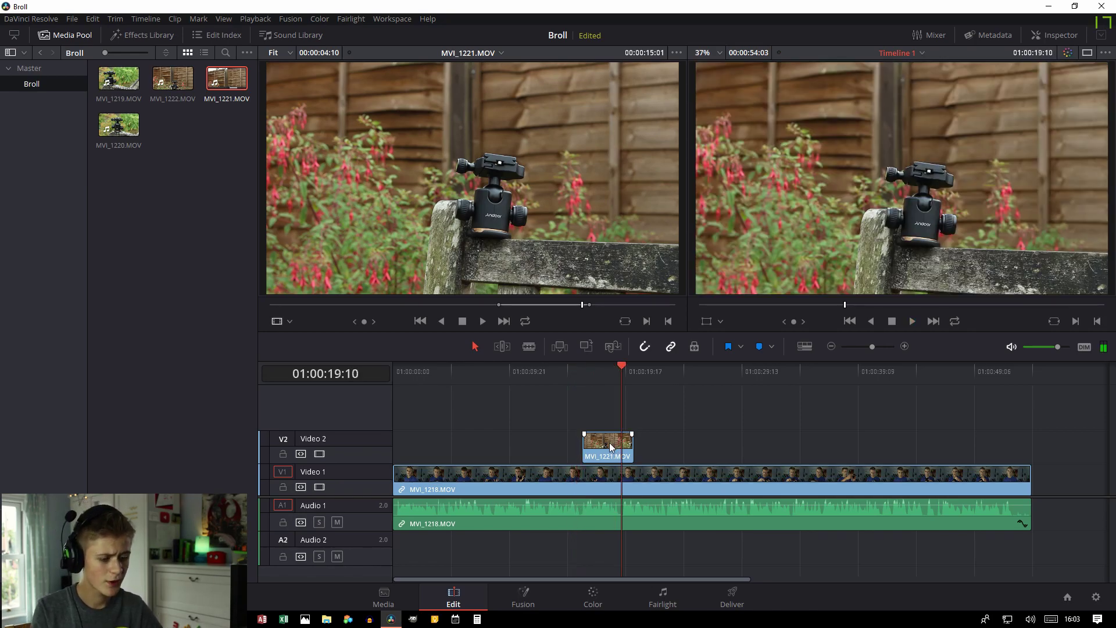
left_click(618, 445)
key("Delete")
mouse_move(500, 286)
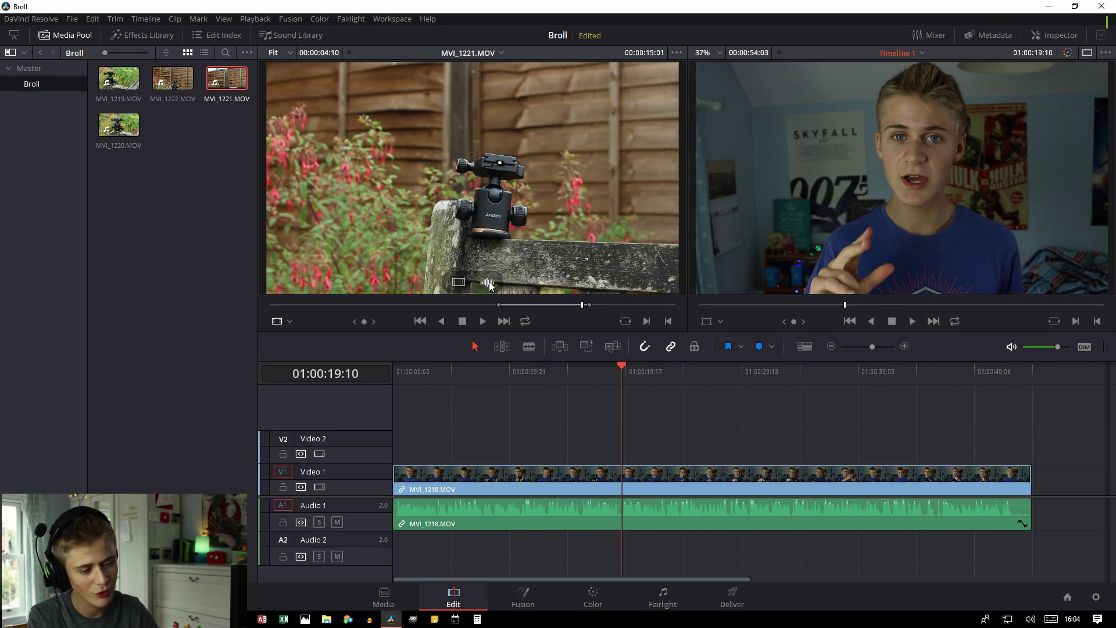
left_click_drag(488, 281, 557, 546)
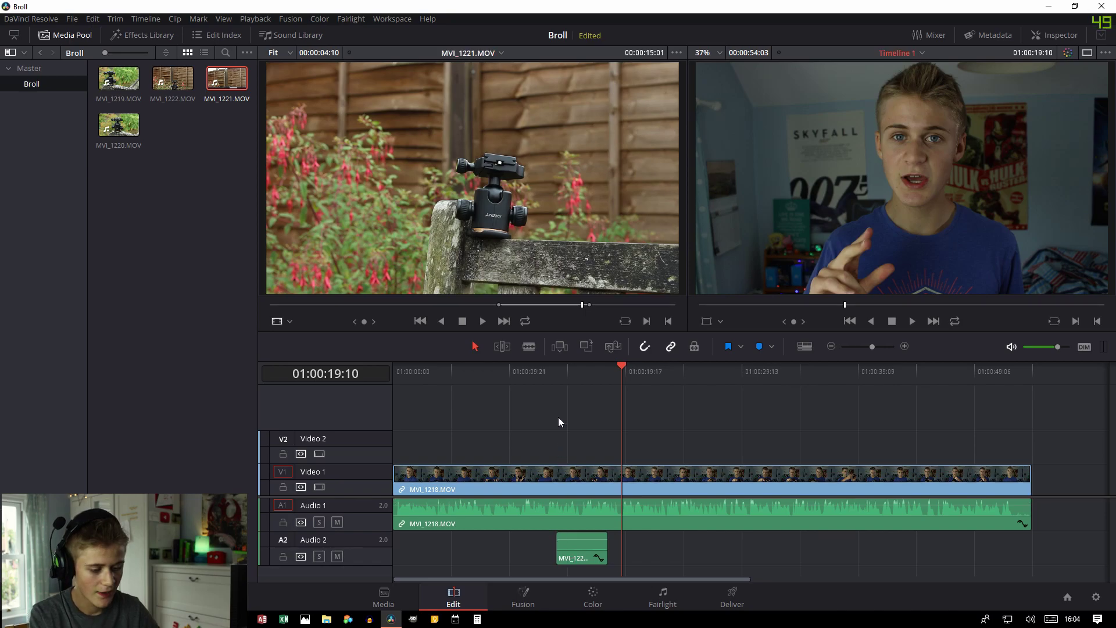
left_click(554, 384)
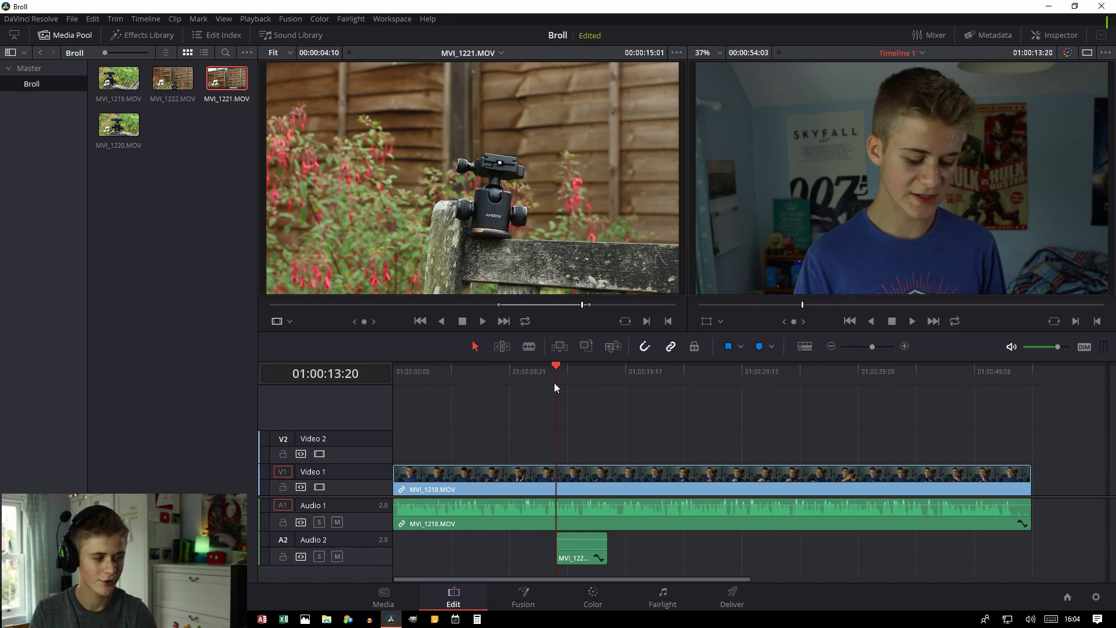
key("space")
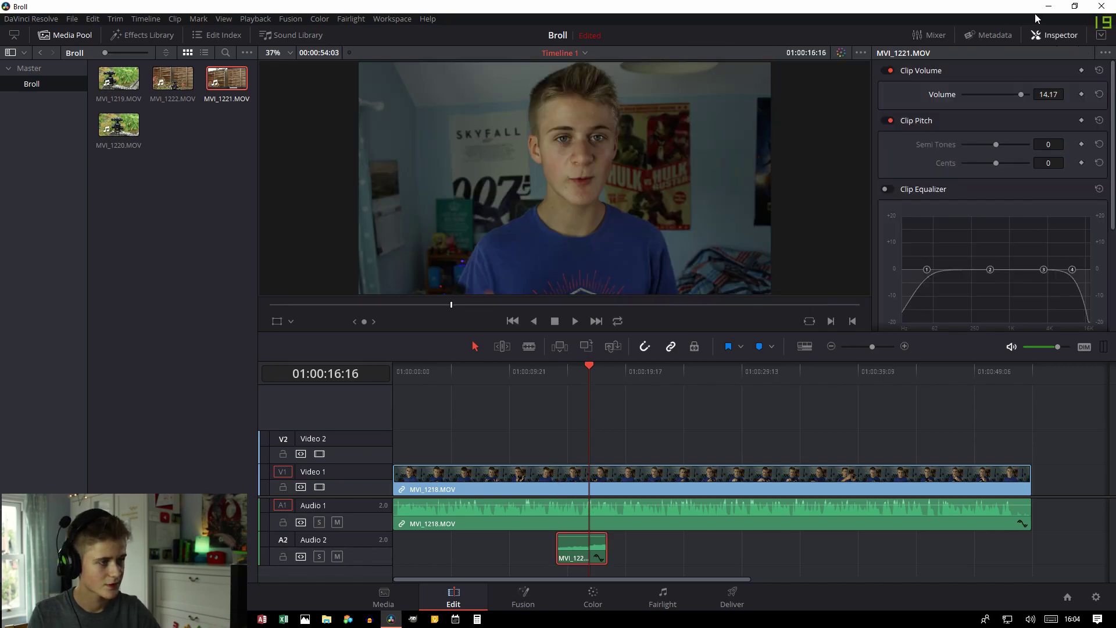
left_click(1037, 27)
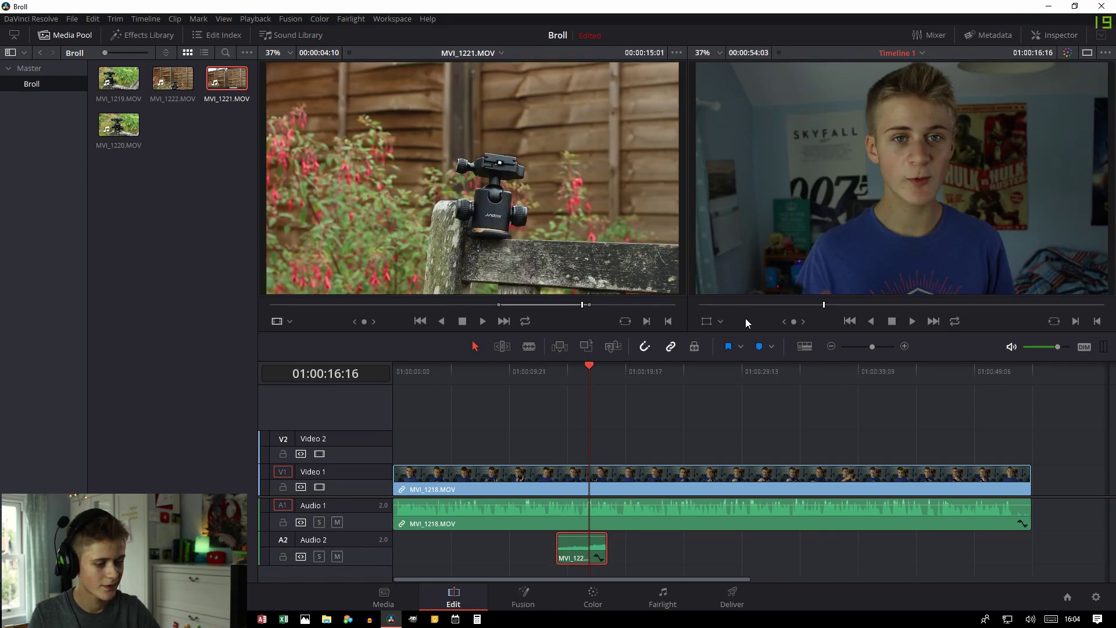
key("space")
left_click(556, 374)
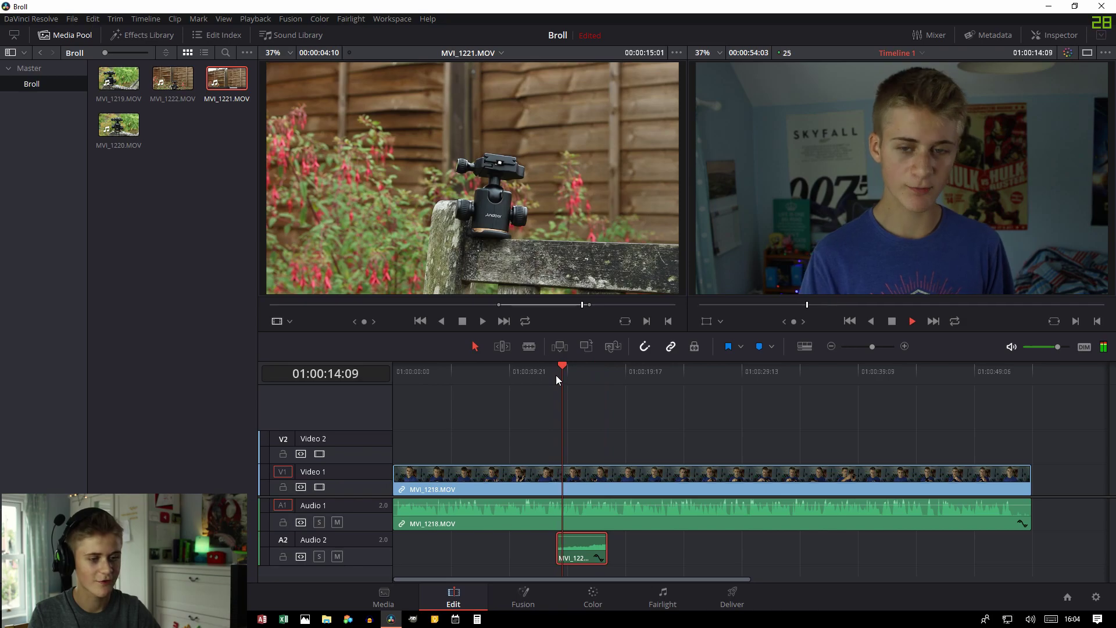